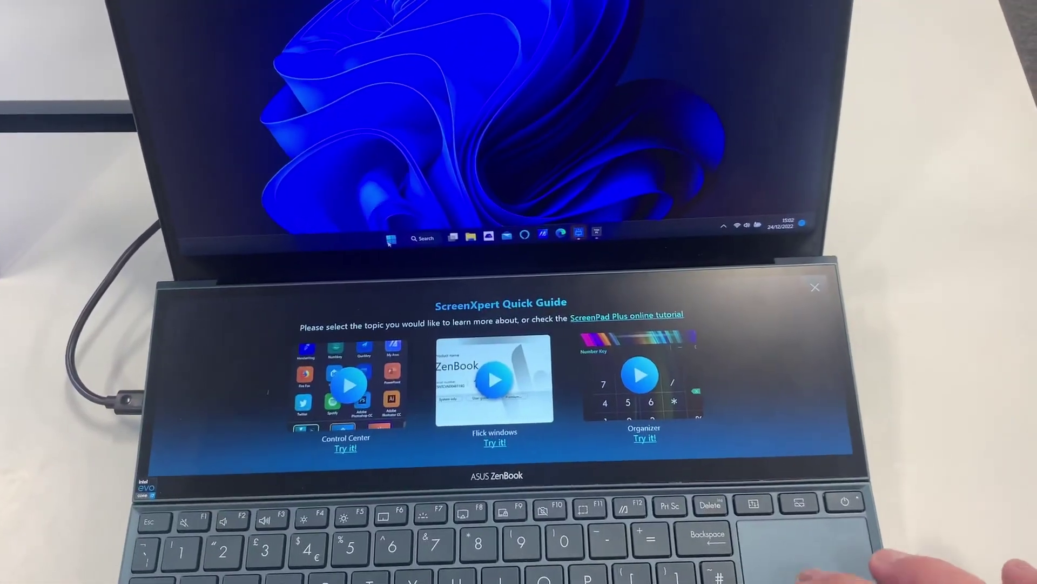
Restart Windows 11 from the Start menu's power options to boot into BIOS EZ Mode.
{"action": "left_click", "coordinate": [392, 239]}
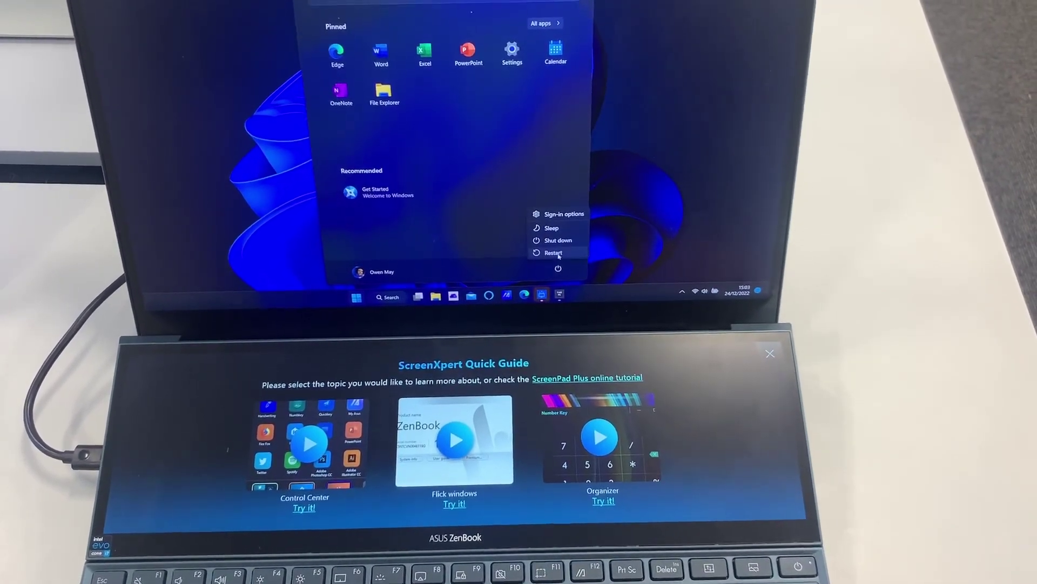
{"action": "left_click", "coordinate": [547, 253]}
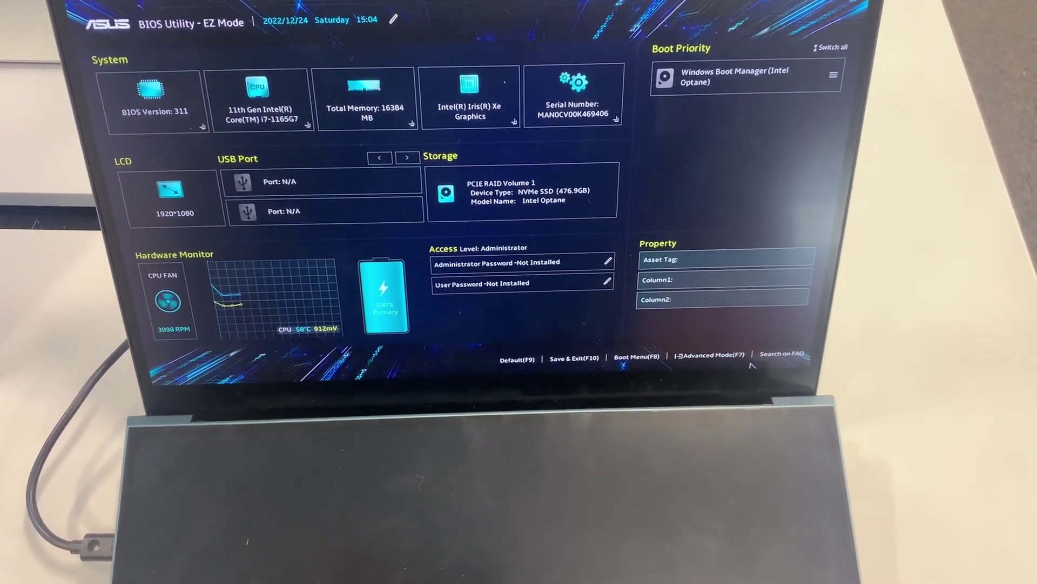
Switch the BIOS Utility from EZ Mode to Advanced Mode (F7).
{"action": "left_click", "coordinate": [733, 355]}
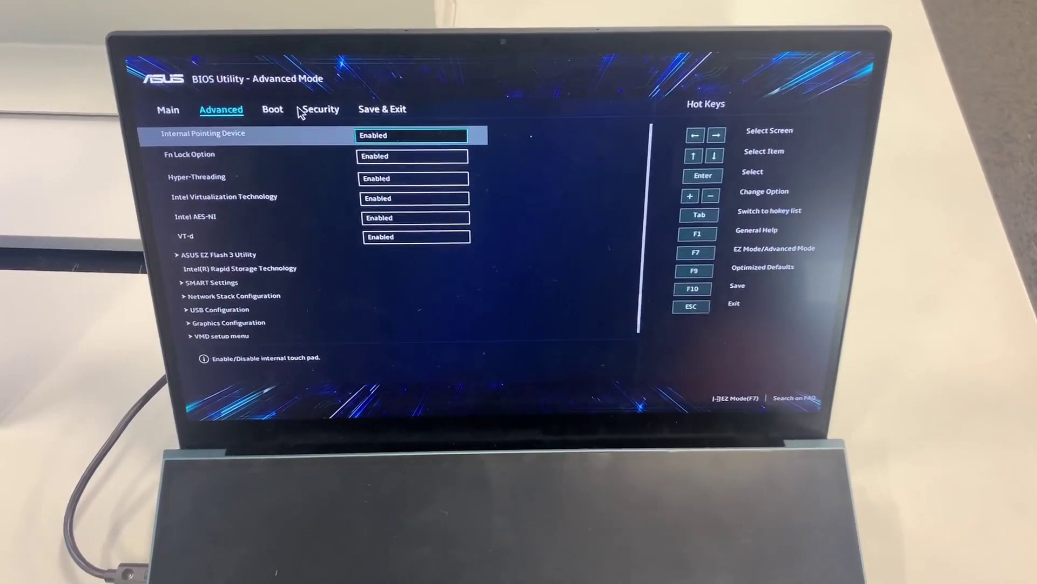
Move from the Advanced page to the Boot settings page.
{"action": "left_click", "coordinate": [304, 106]}
Bring up the Exit Without Saving prompt and shift the choice toward staying in setup.
{"action": "key", "text": "Right"}
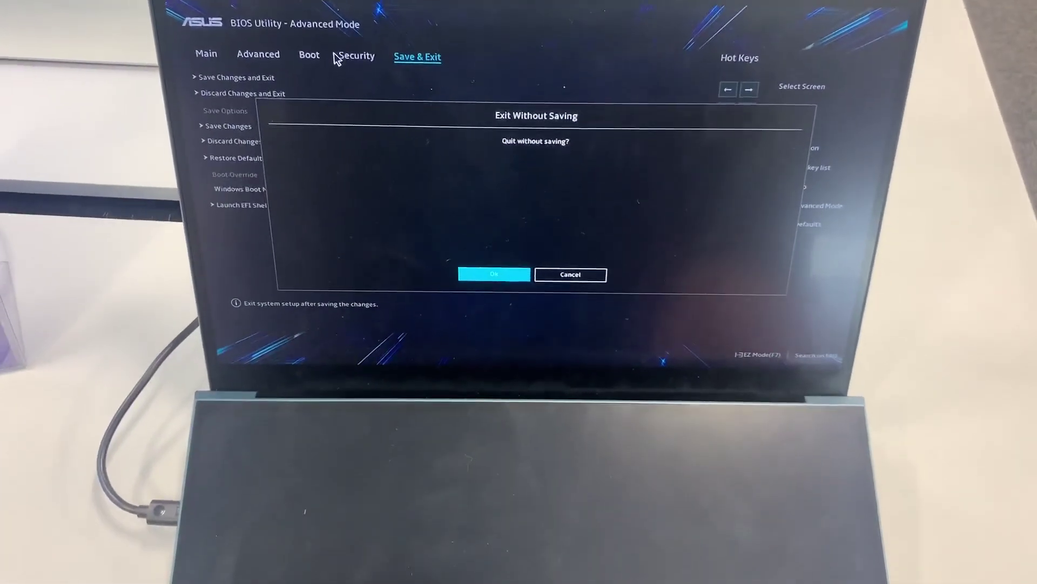
{"action": "key", "text": "Right"}
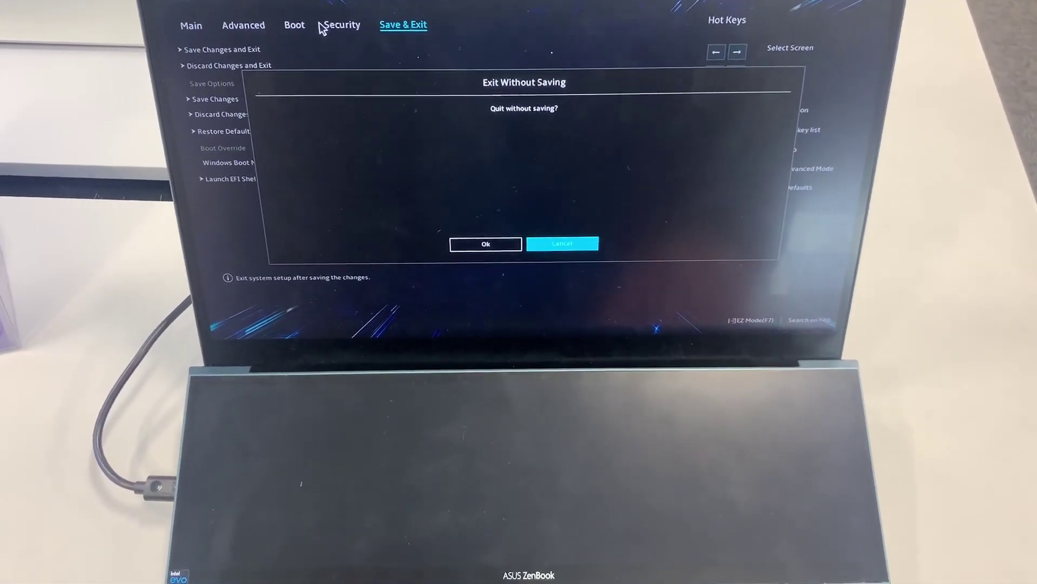